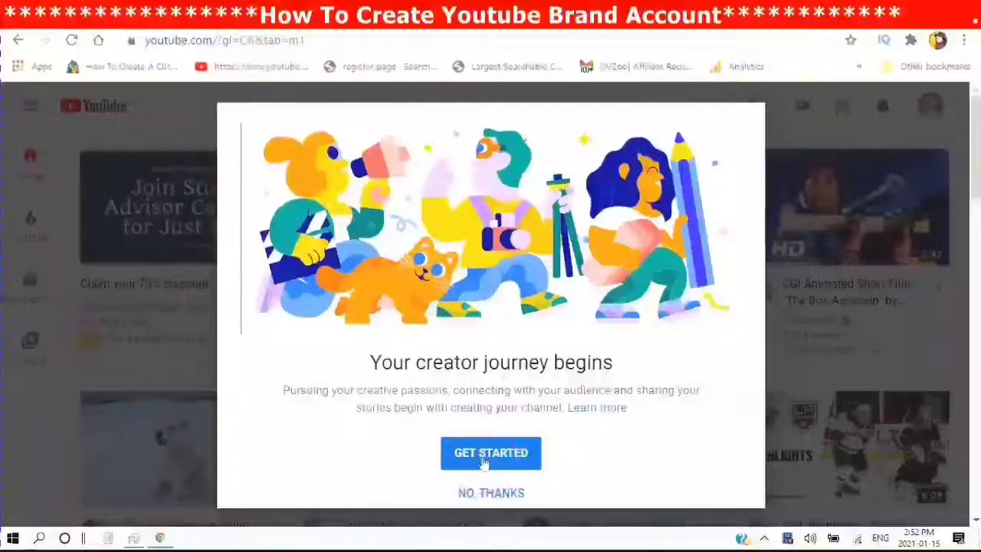
- Start creating a new channel and choose the 'Use a custom name' option
left_click(484, 463)
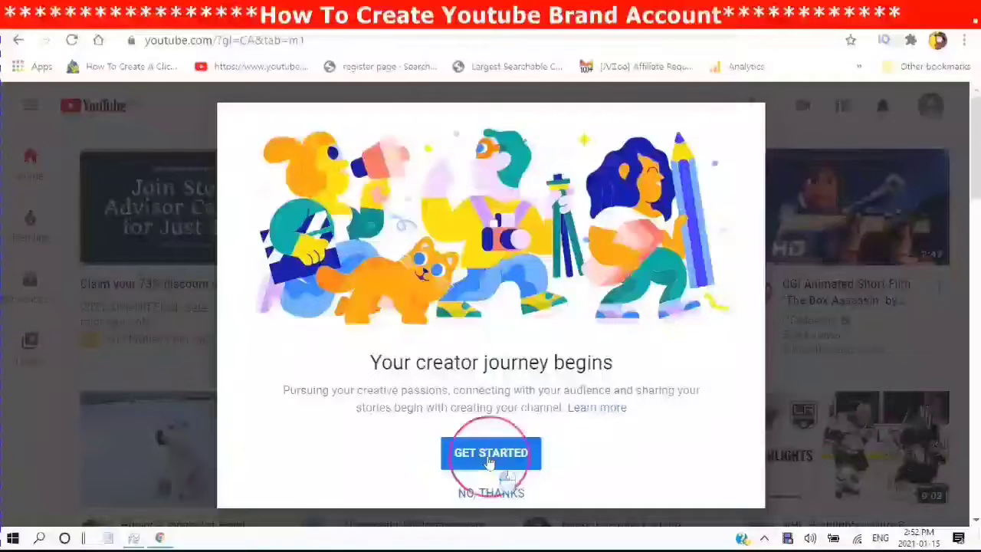
left_click(490, 454)
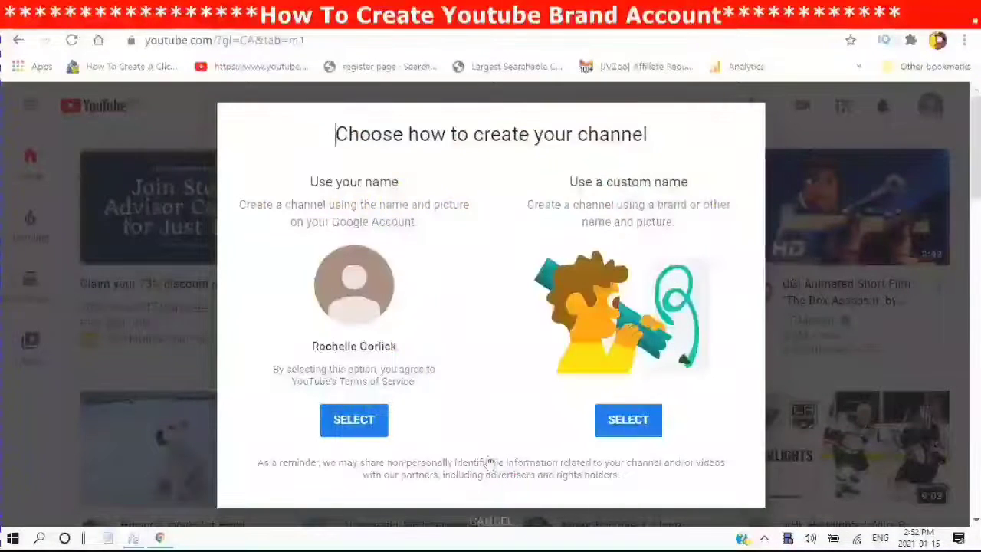
left_click(502, 458)
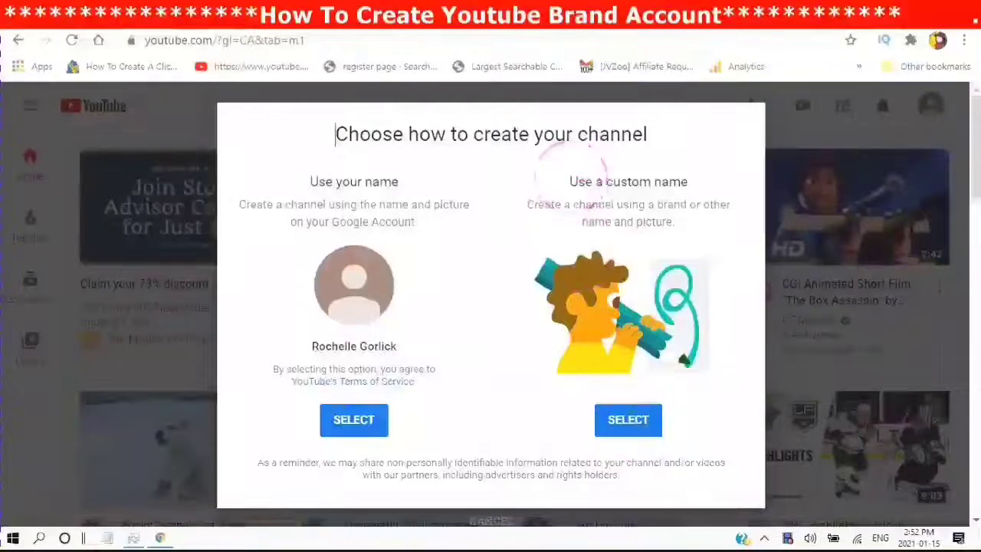
left_click_drag(561, 178, 740, 225)
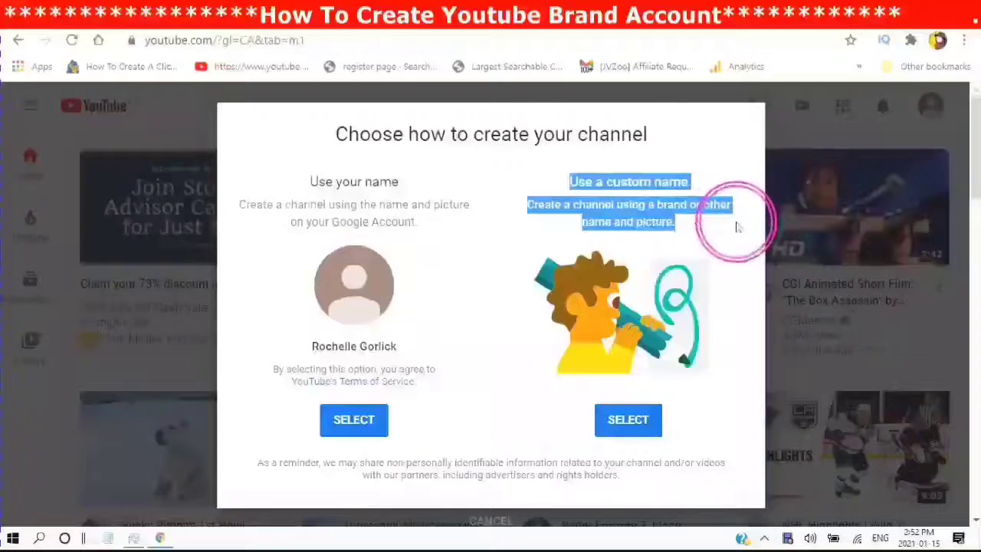
left_click(627, 431)
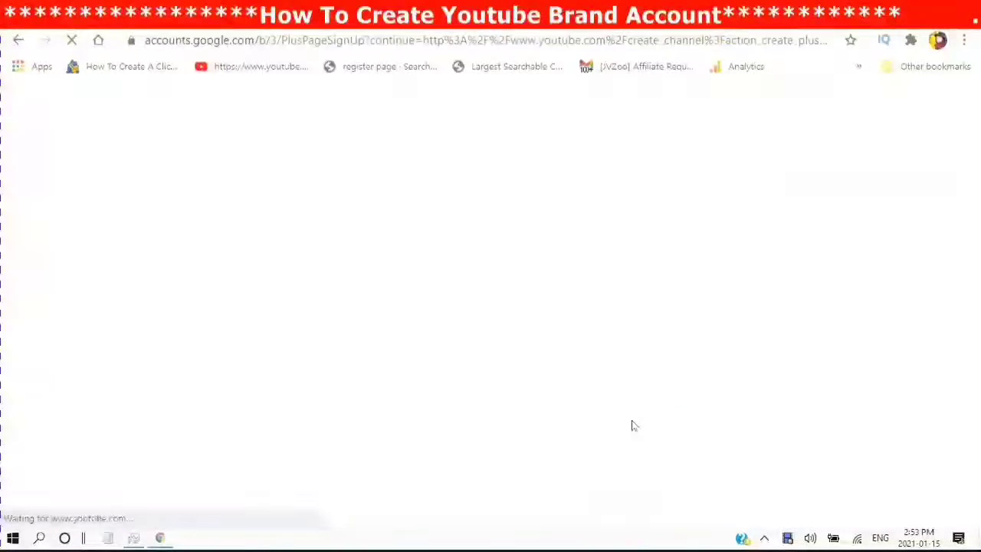
- Name the brand channel 'DIY Affiliate Programs', tick the Google Account acknowledgement, and create it
left_click(547, 335)
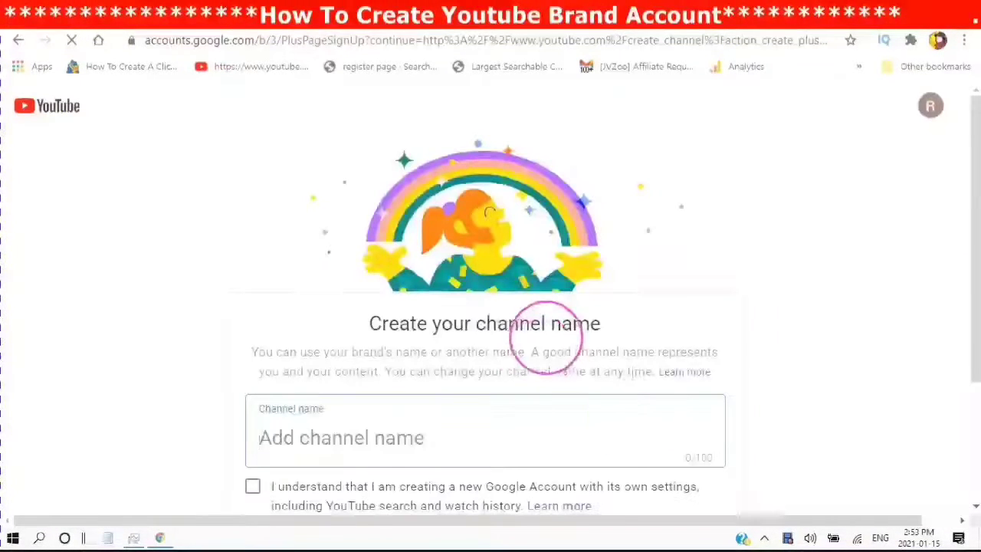
scroll(525, 340, "down", 2)
left_click(453, 382)
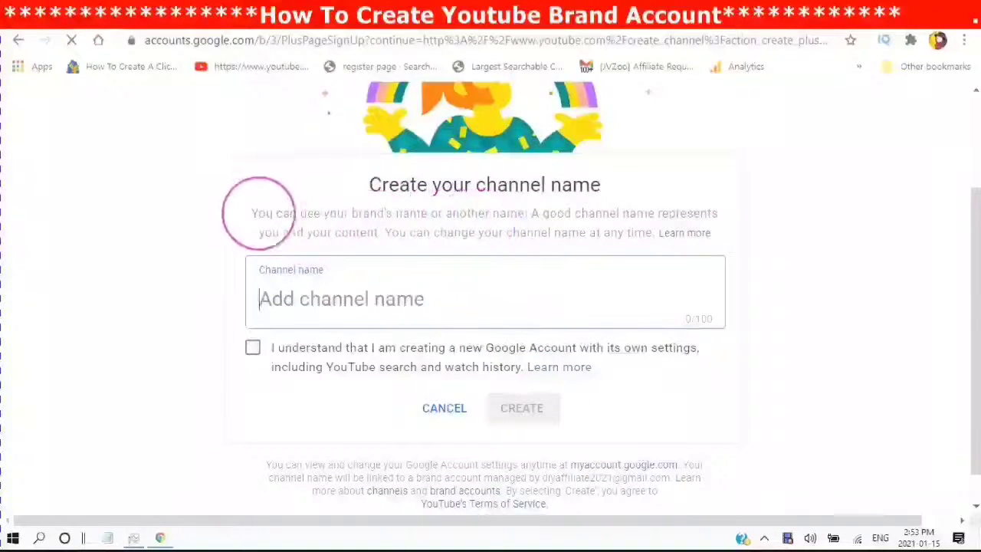
left_click_drag(248, 213, 655, 213)
left_click(554, 298)
type("DIY")
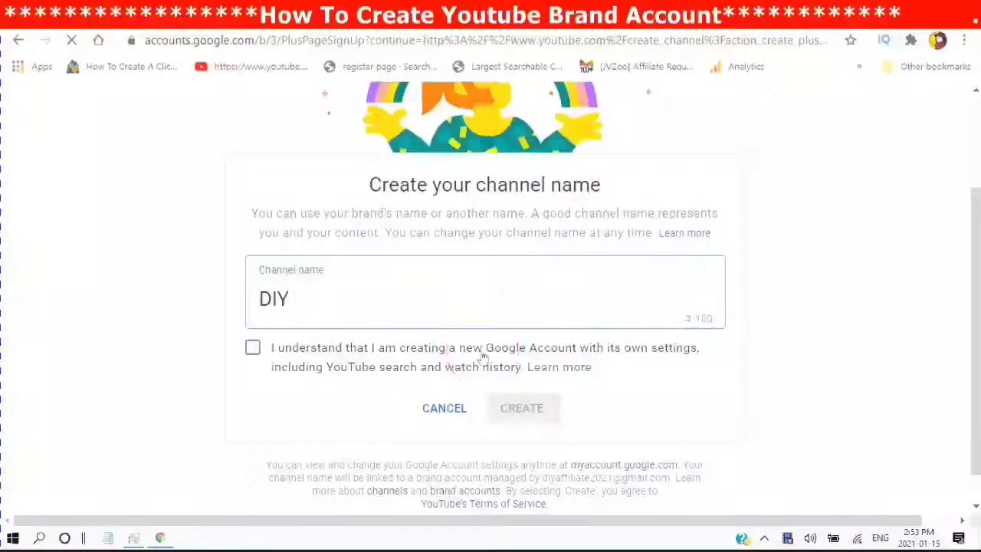
type(" Affil")
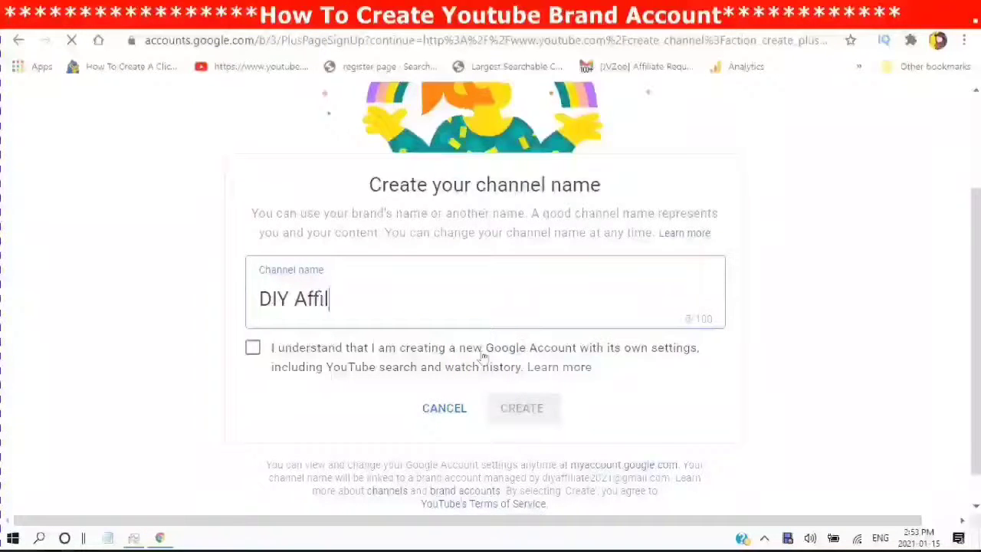
type("iate Programs")
left_click(253, 349)
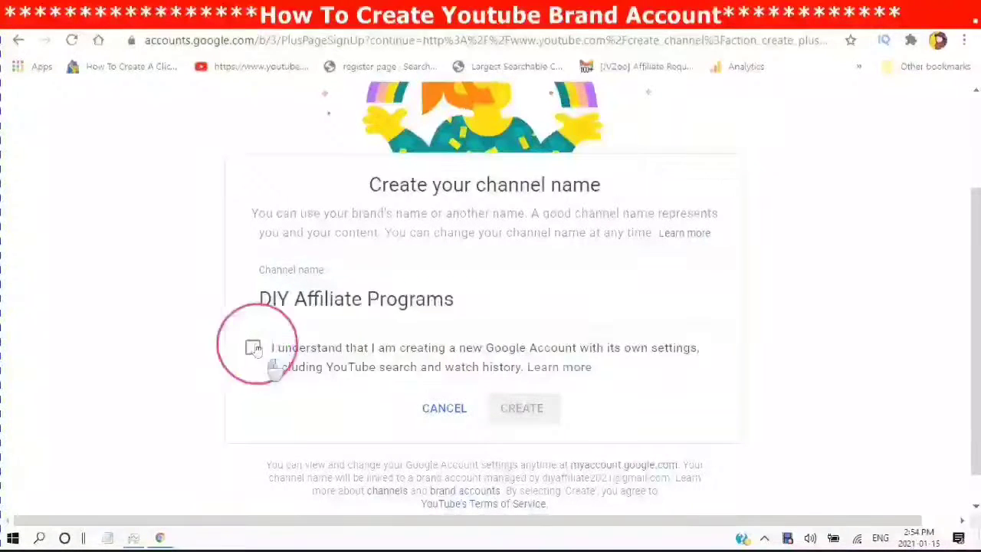
left_click(514, 418)
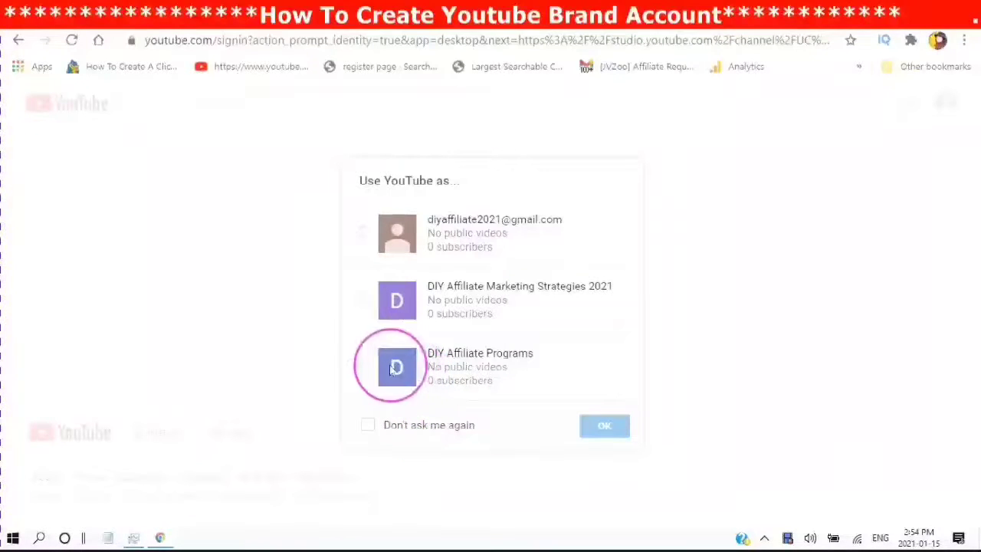
- Switch YouTube to the DIY Affiliate Programs channel and view its Studio dashboard
left_click(448, 365)
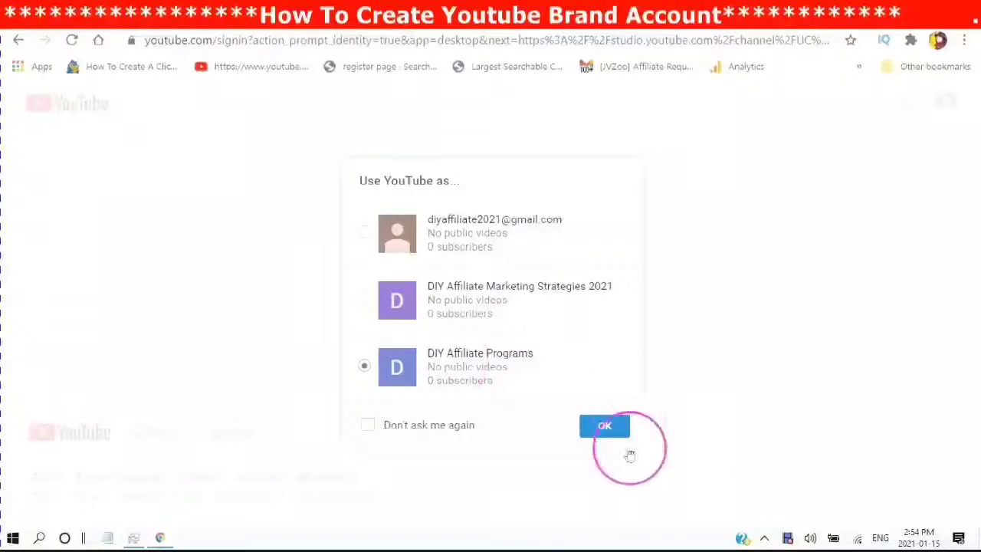
left_click(604, 428)
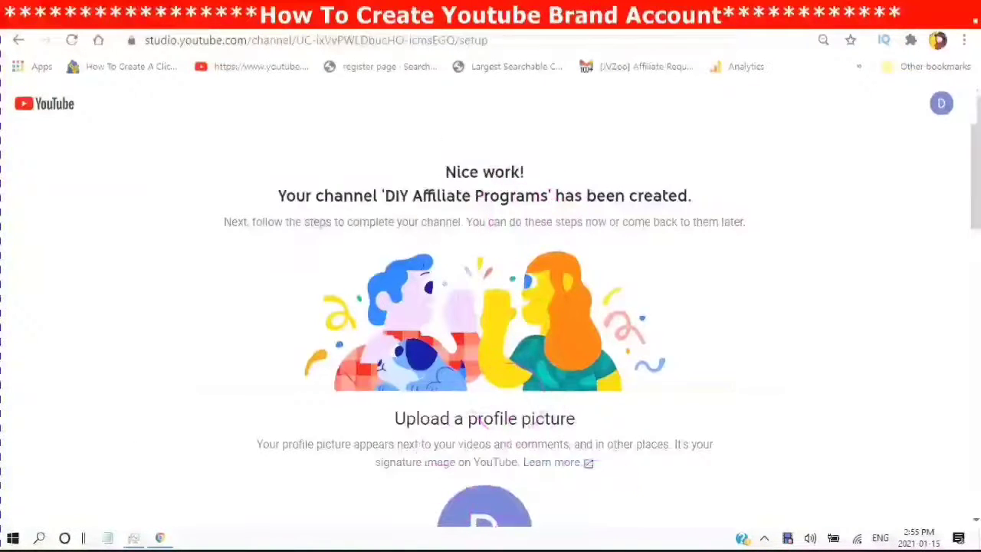
scroll(506, 402, "down", 1)
scroll(339, 455, "down", 1)
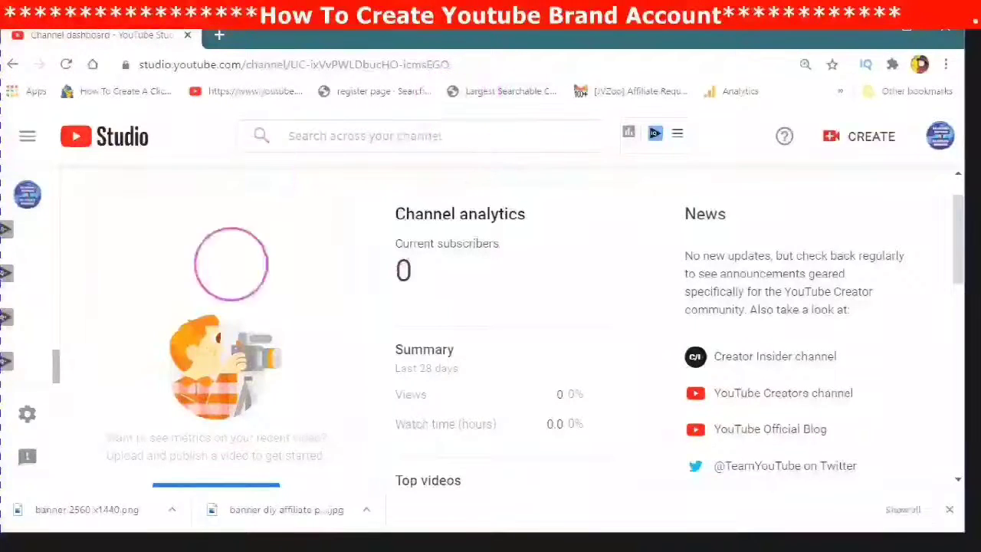
left_click(26, 143)
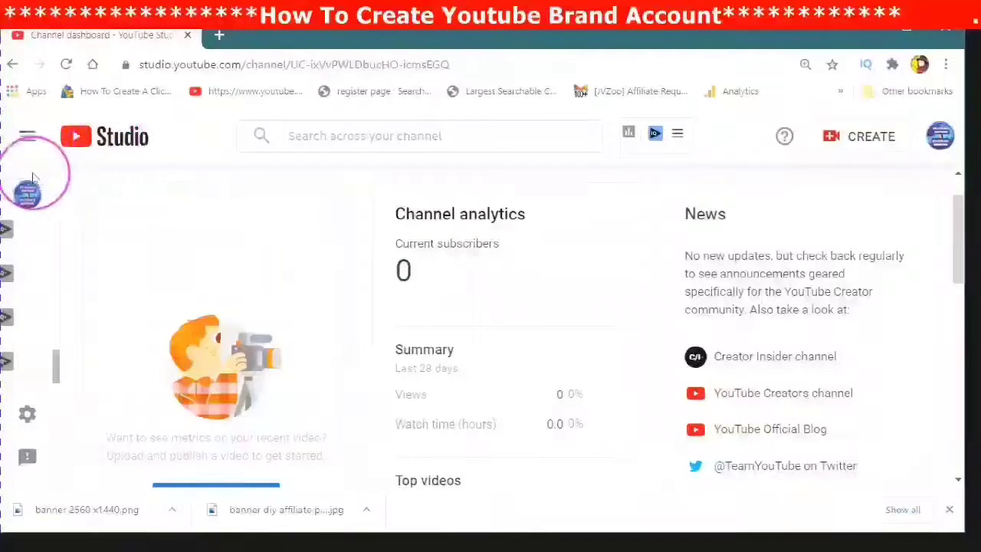
left_click(26, 144)
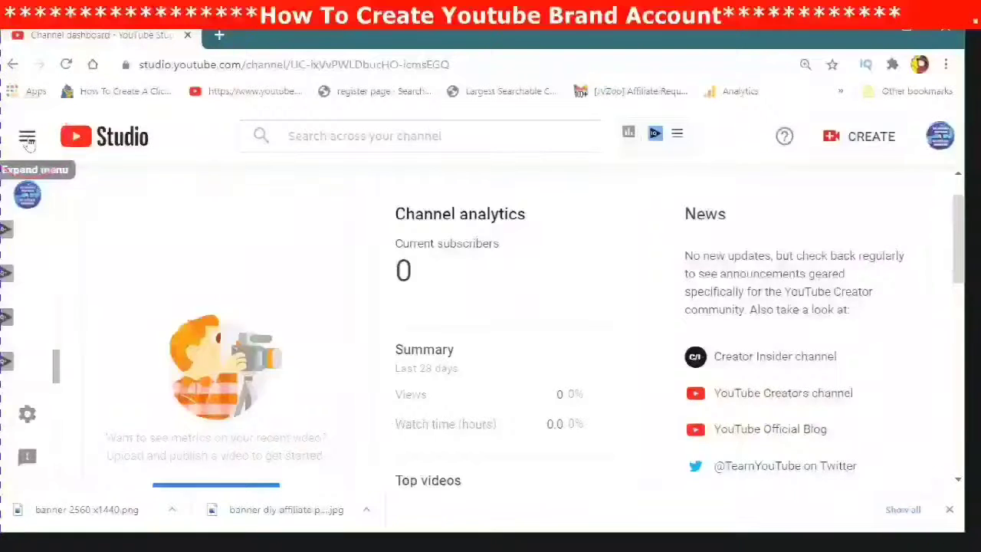
left_click(27, 143)
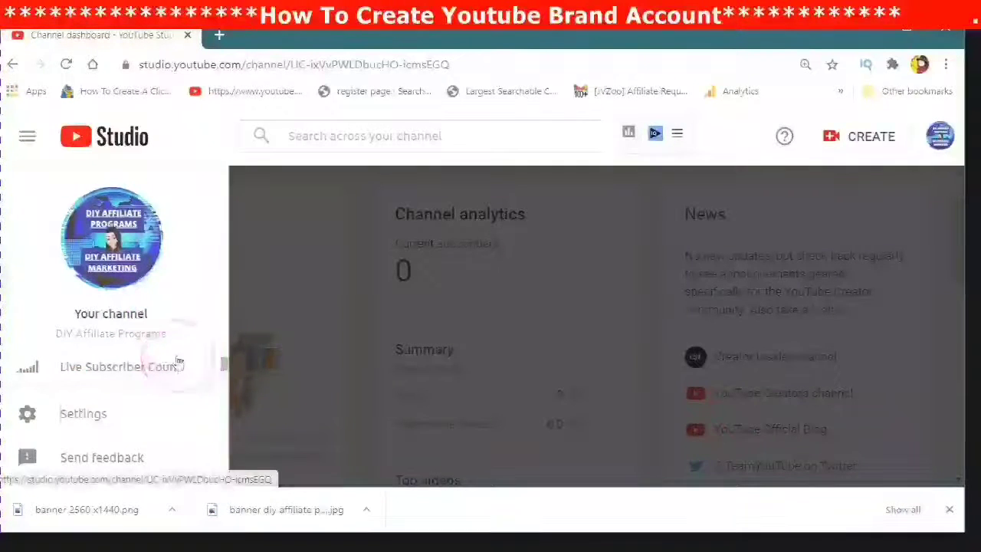
left_click(176, 361)
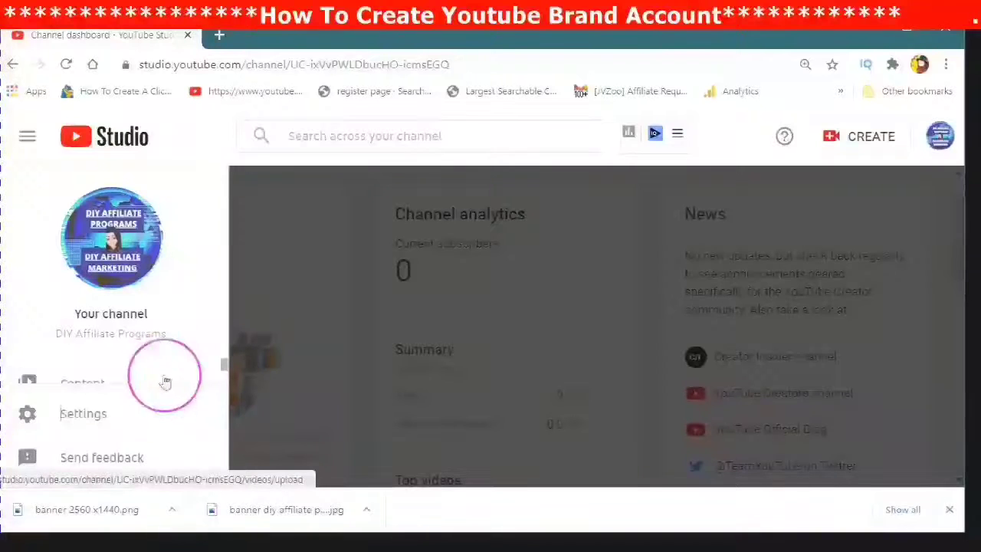
left_click(149, 368)
left_click(178, 351)
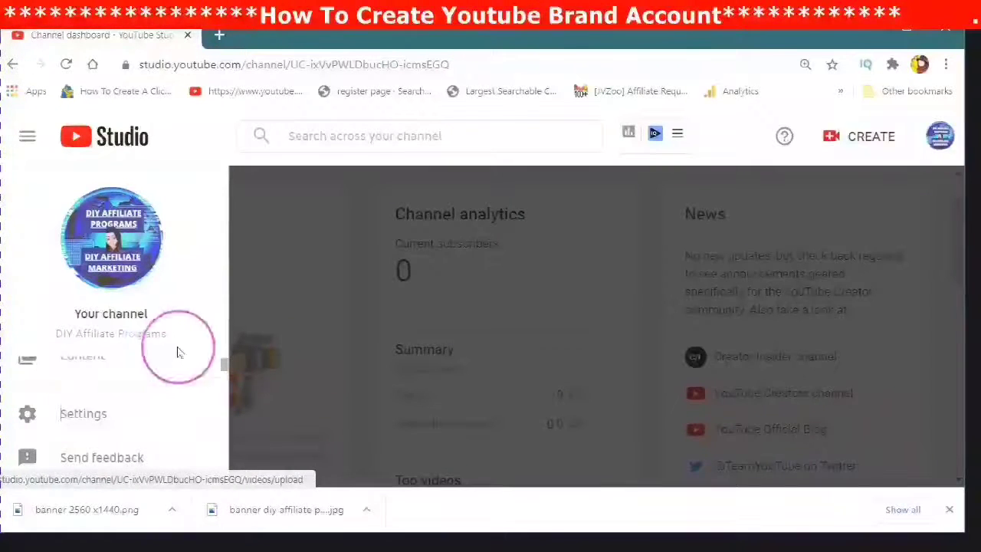
left_click(177, 355)
left_click(175, 371)
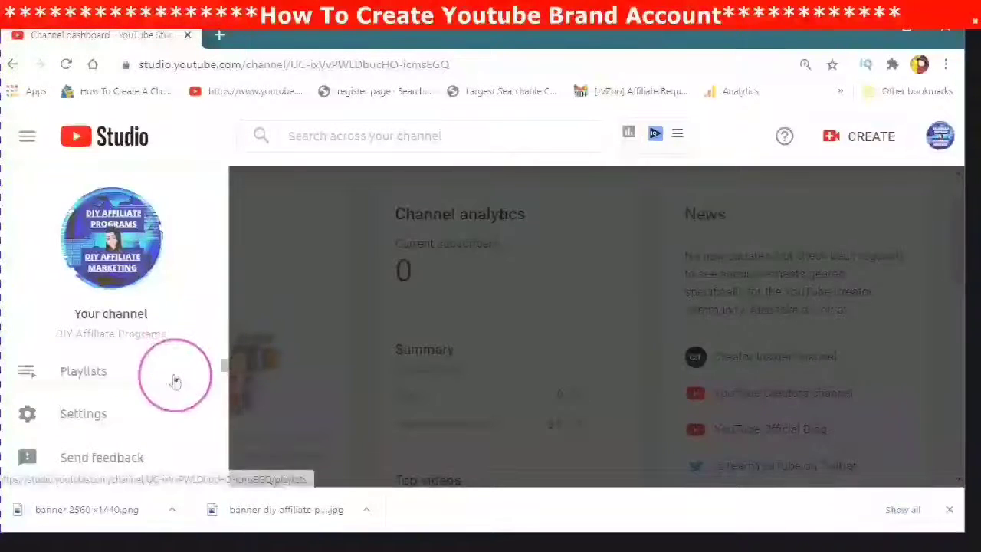
left_click(175, 381)
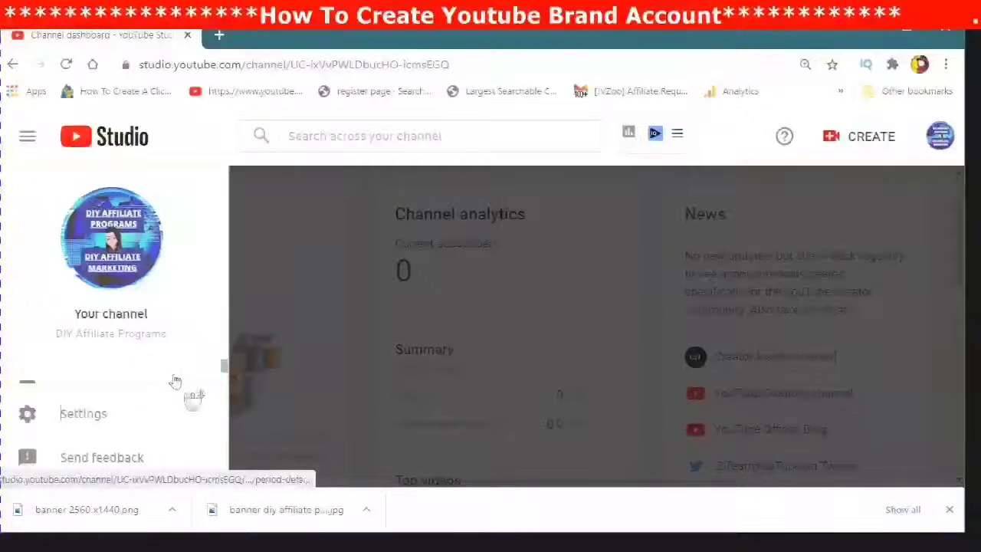
left_click(175, 381)
left_click(164, 357)
left_click(175, 376)
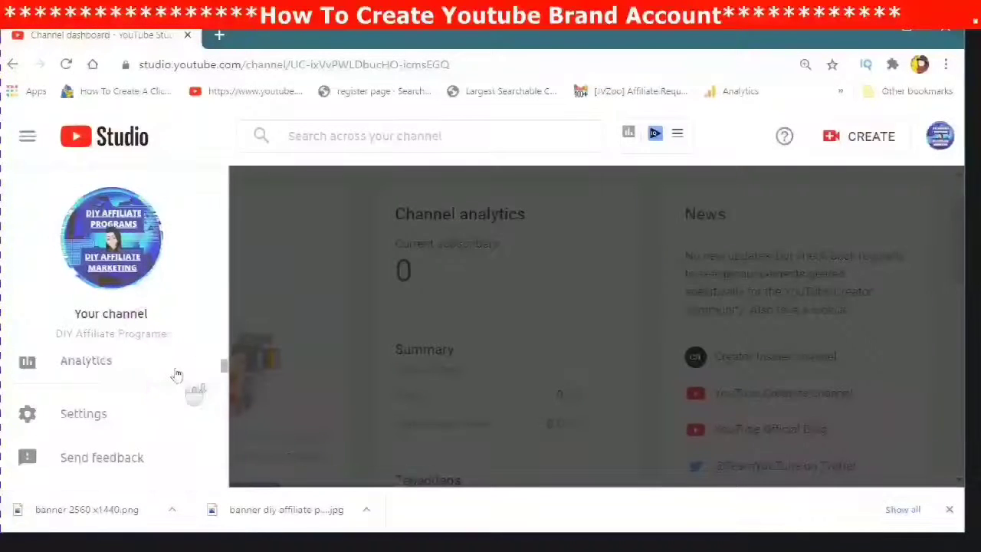
left_click(176, 374)
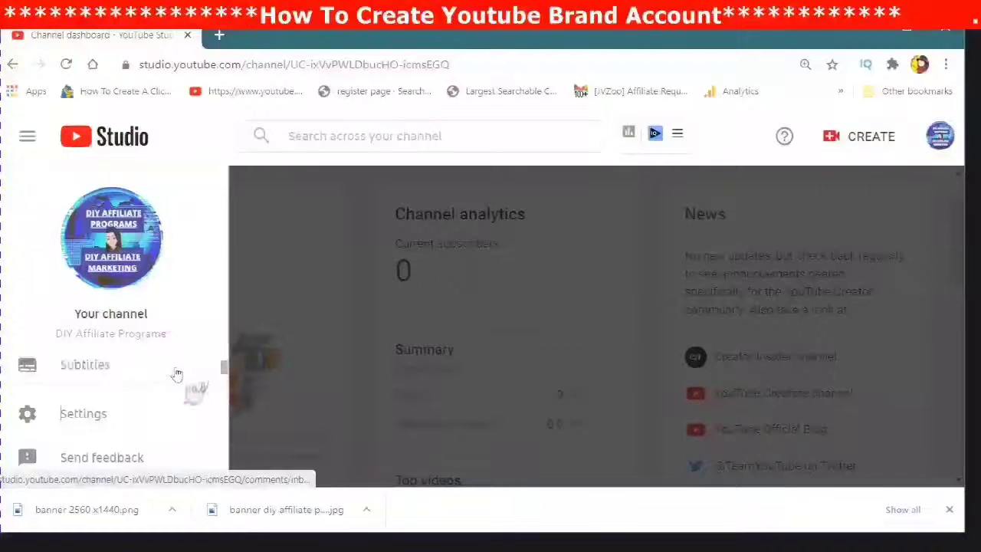
scroll(177, 373, "down", 1)
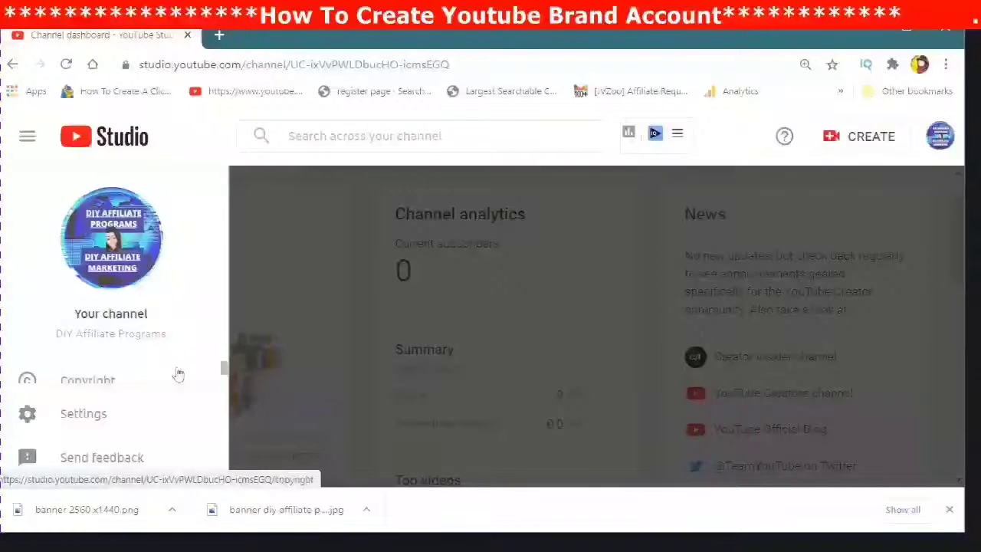
scroll(177, 374, "down", 1)
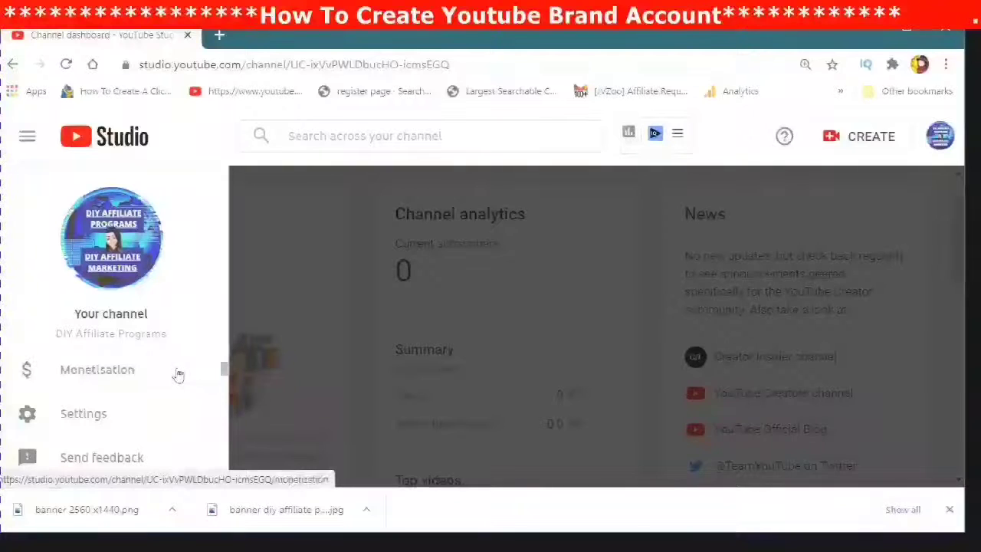
scroll(177, 374, "down", 1)
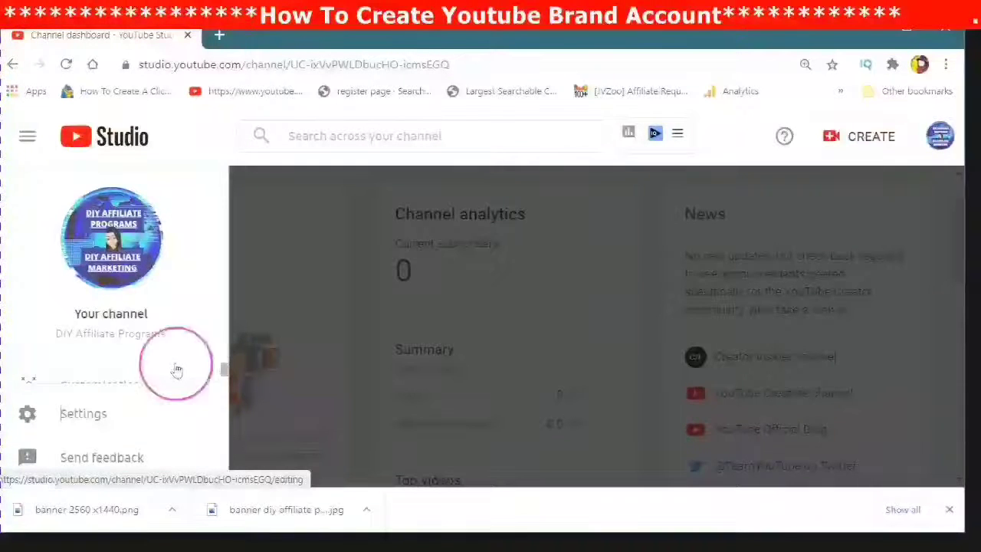
scroll(177, 371, "down", 1)
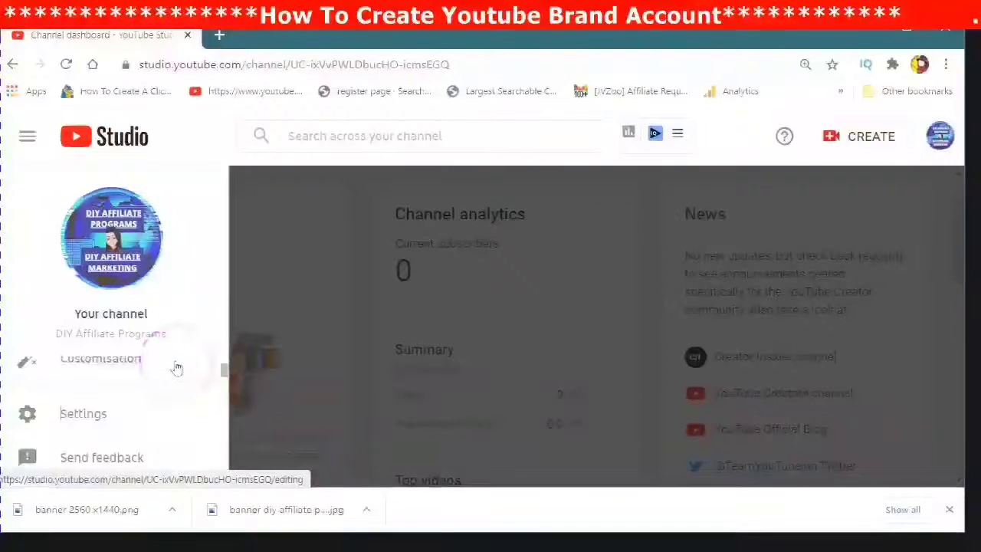
scroll(177, 368, "down", 1)
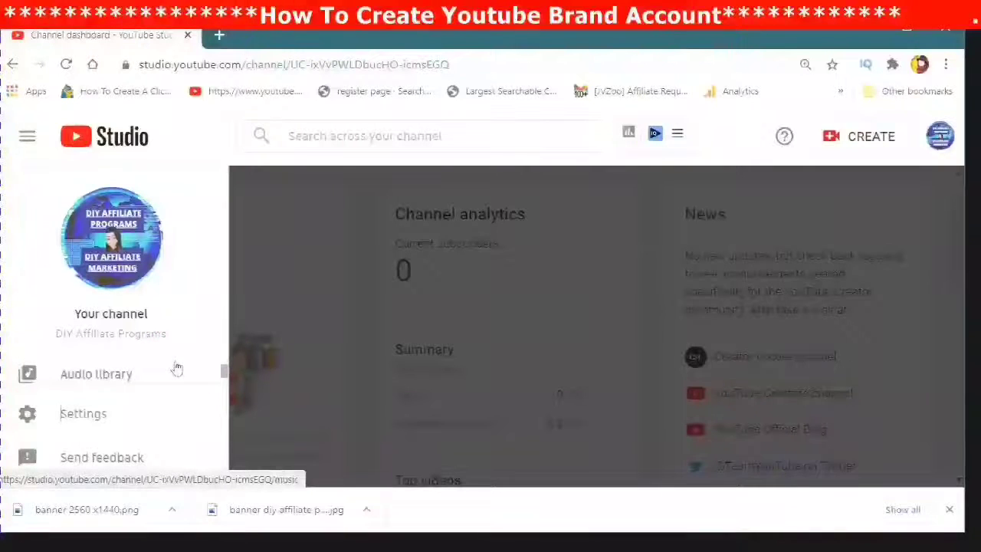
scroll(177, 369, "down", 1)
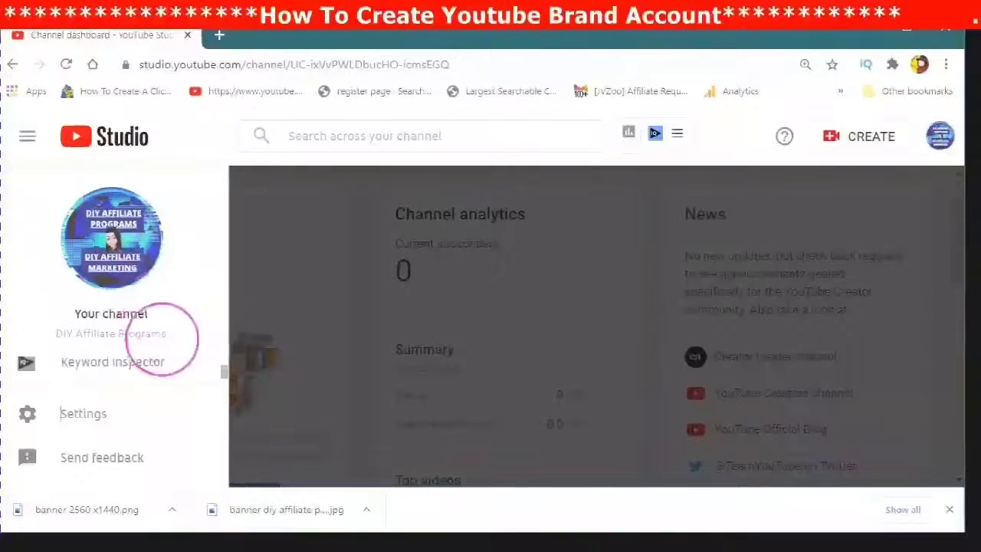
- Search the web for 'vidiq' in a new browser tab
left_click(218, 36)
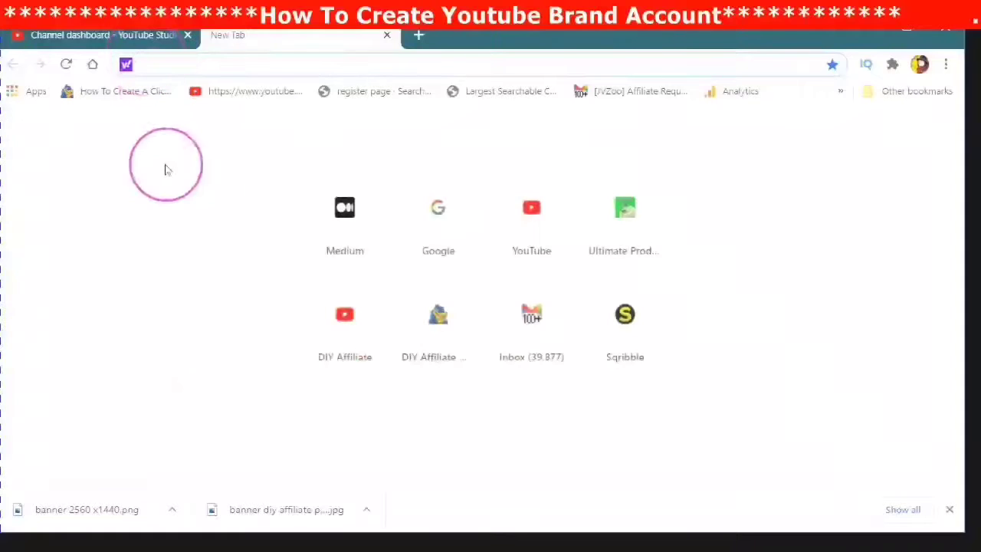
type("vidiq")
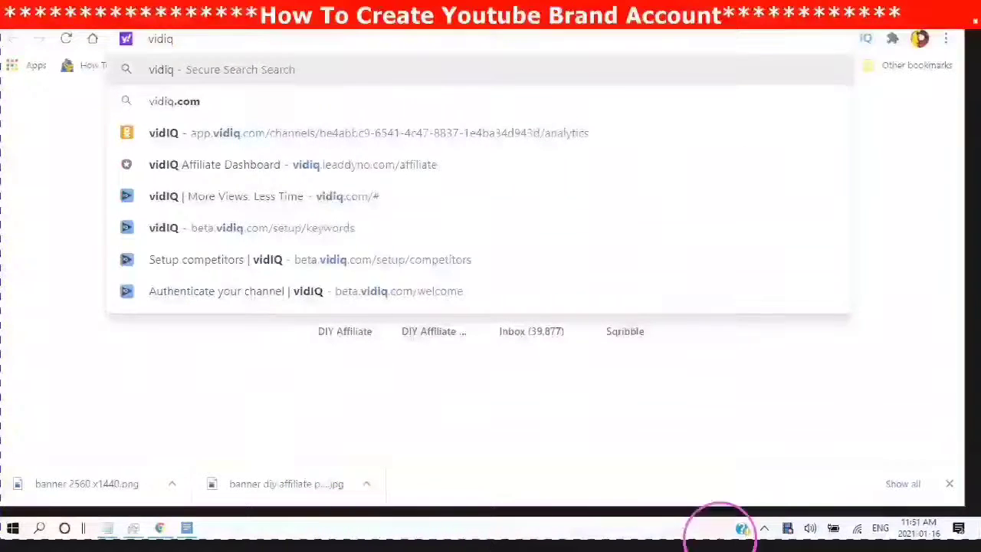
key("Return")
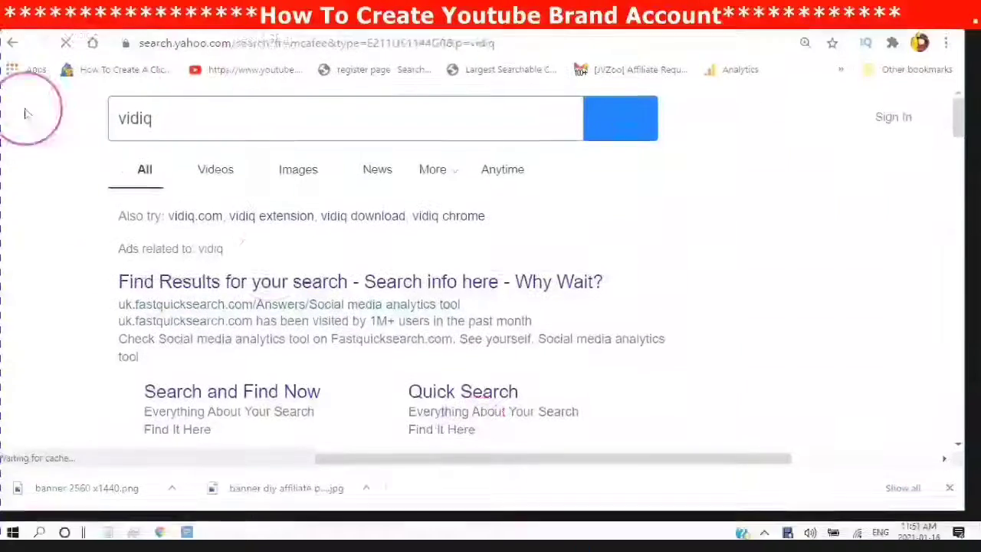
- Browse the Yahoo vidiq results and the VidIQ info panel
scroll(220, 302, "down", 1)
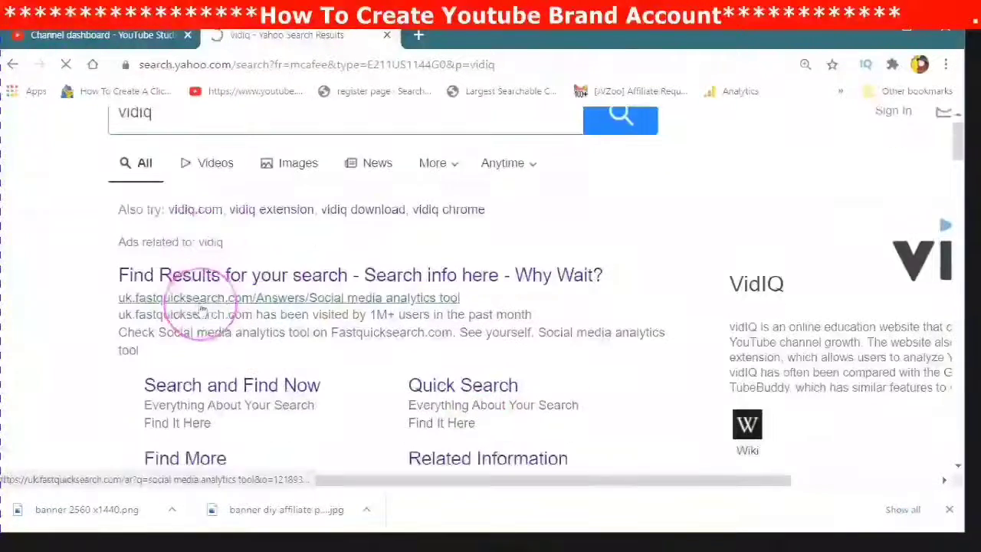
scroll(207, 310, "down", 4)
scroll(318, 273, "up", 1)
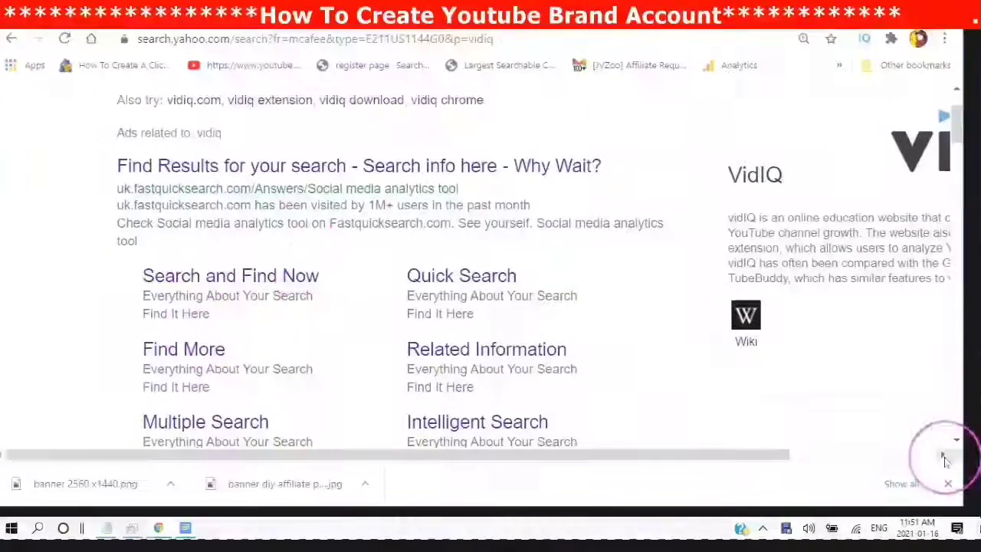
left_click(943, 455)
left_click(943, 455)
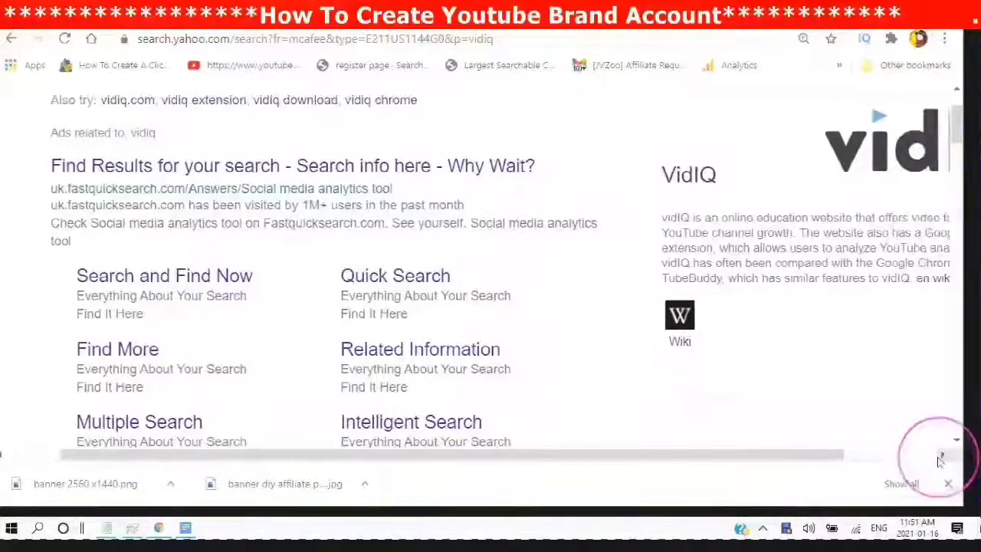
left_click(941, 455)
left_click(941, 455)
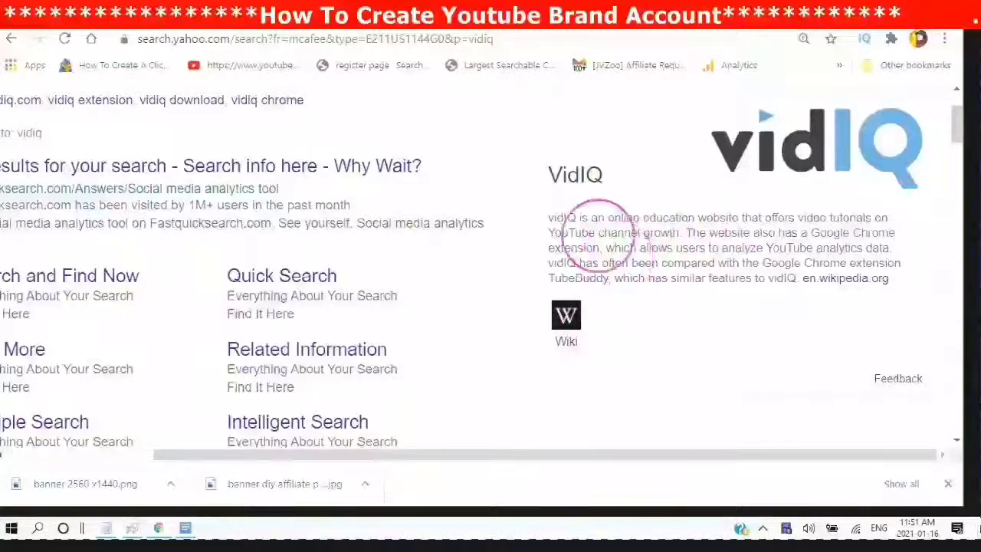
- Read further down the vidiq results, then go back to the YouTube Studio dashboard tab
scroll(475, 174, "down", 2)
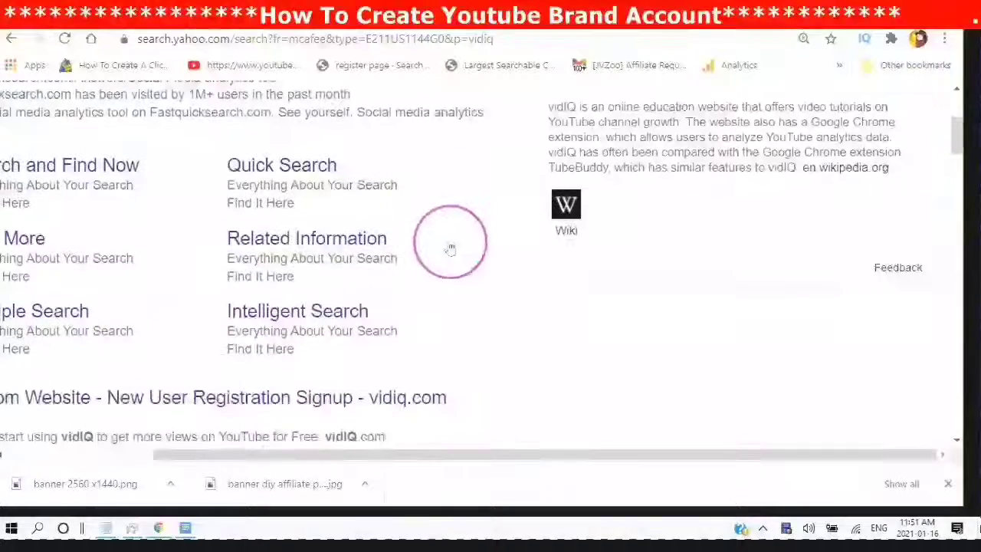
scroll(445, 263, "up", 1)
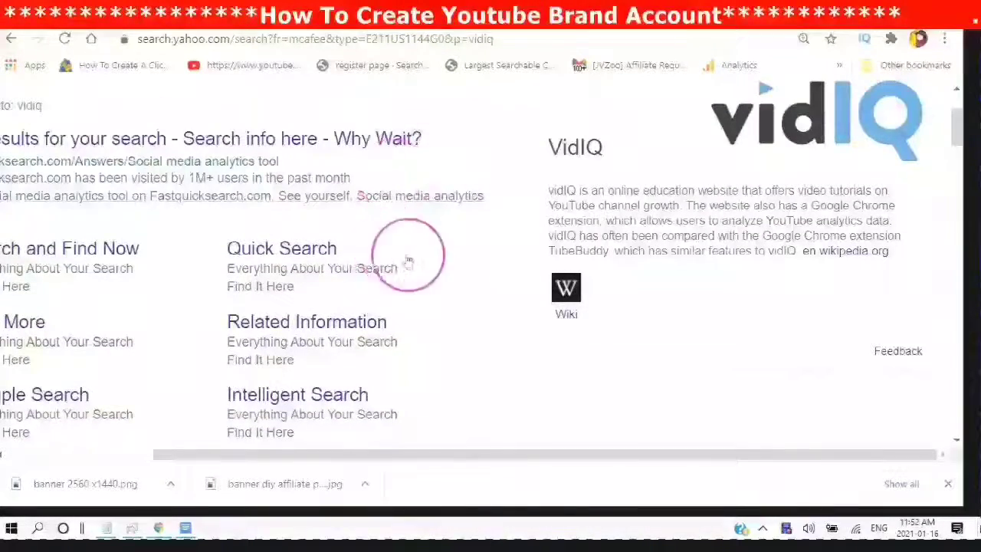
left_click(454, 220)
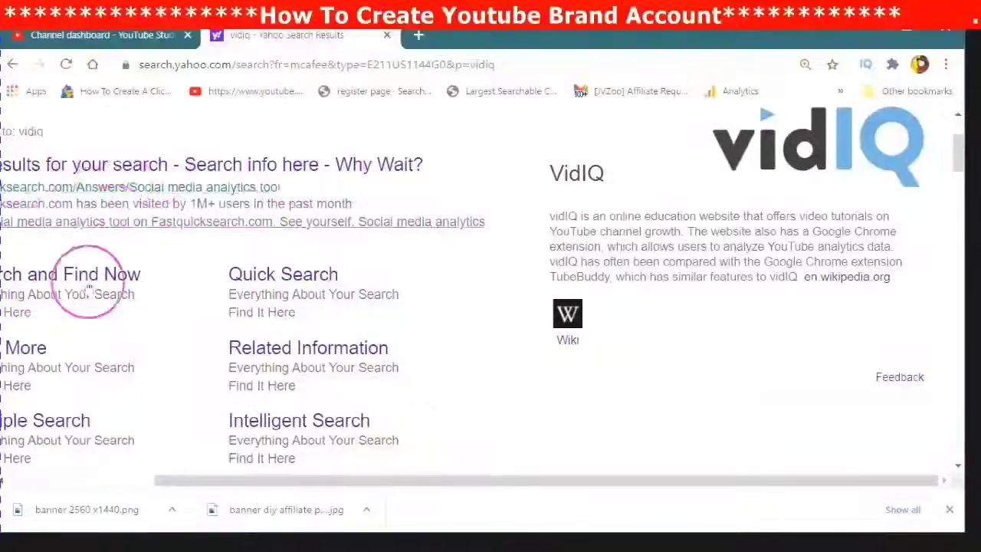
scroll(107, 310, "down", 1)
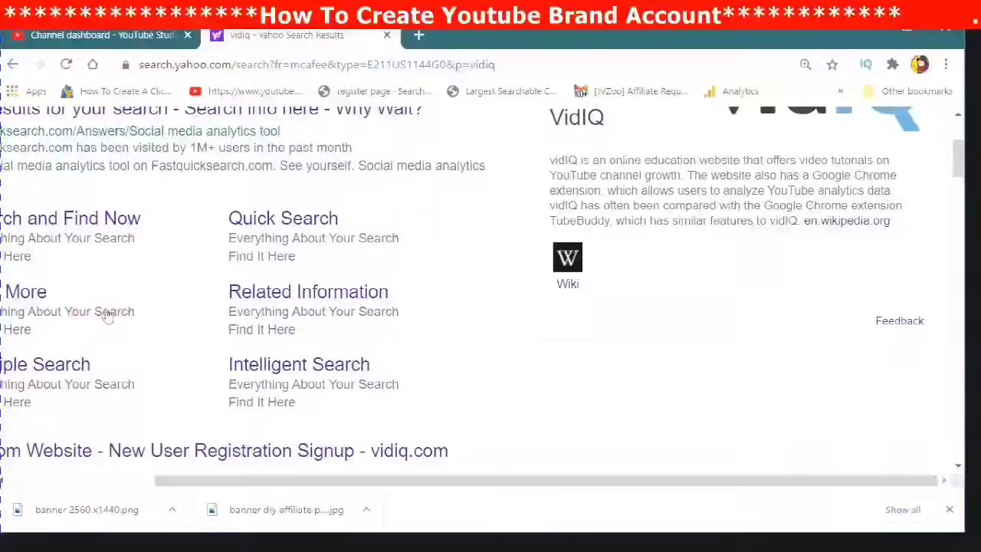
scroll(111, 312, "down", 1)
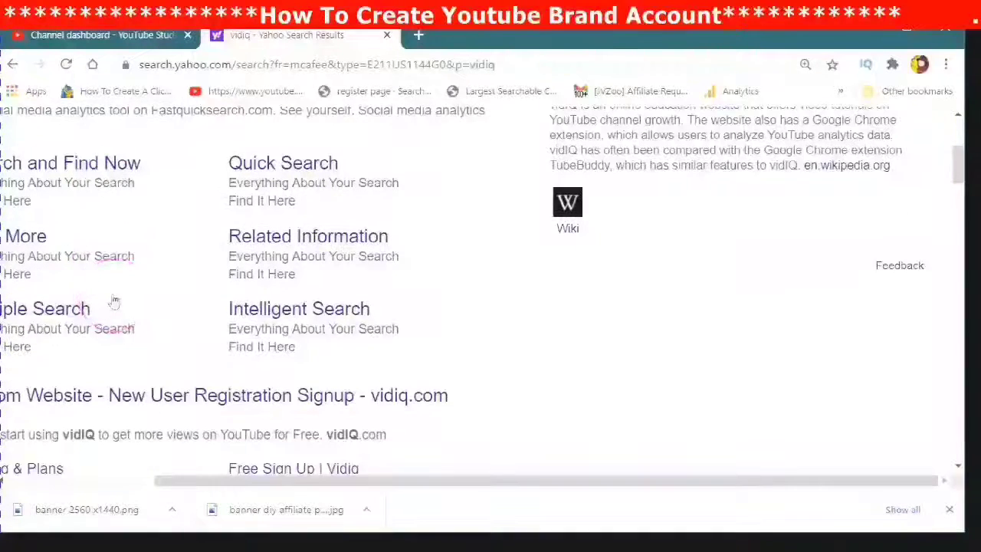
scroll(111, 312, "down", 1)
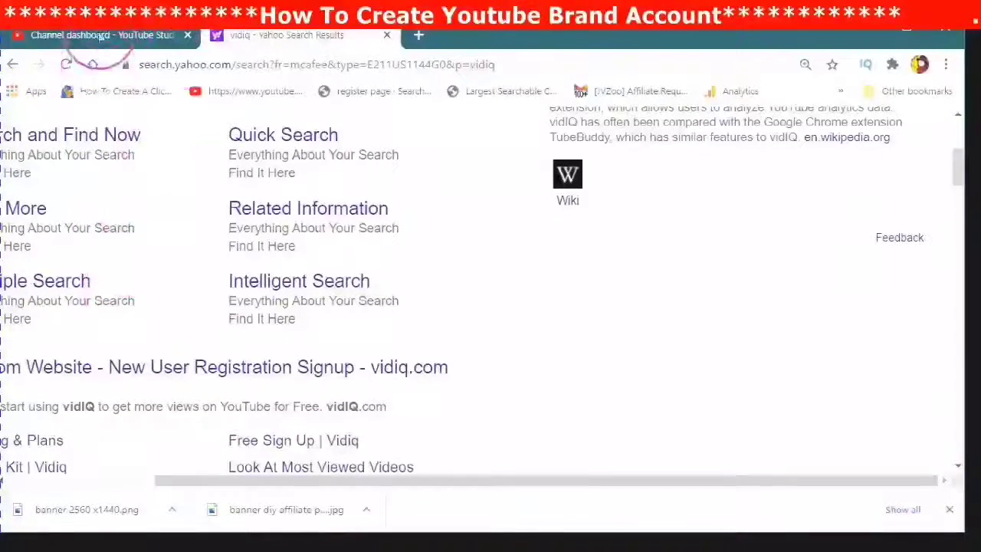
left_click(90, 35)
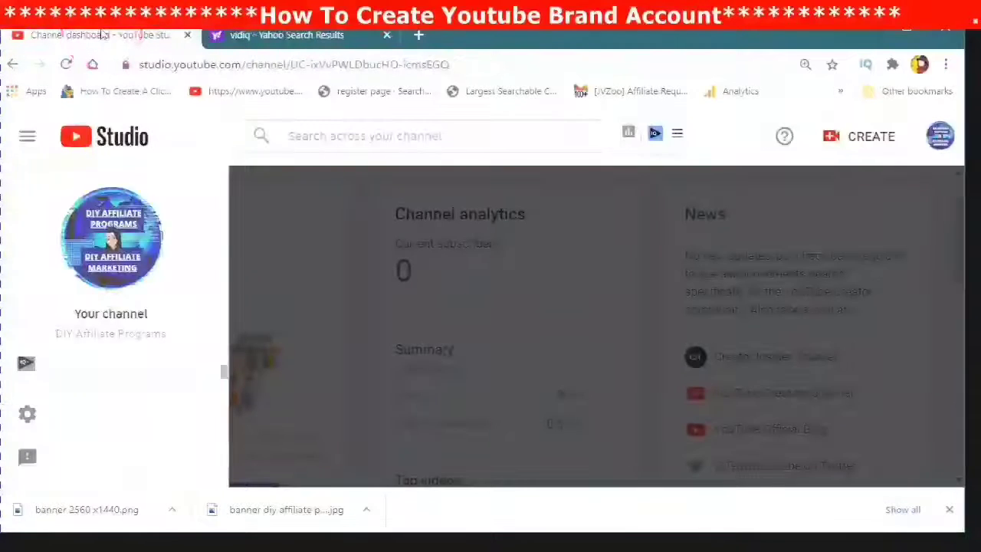